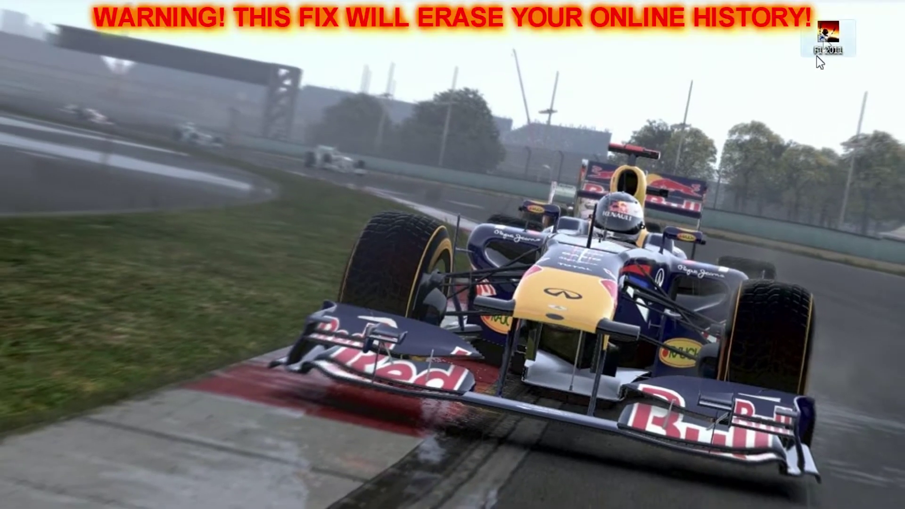
# Launch F1 2011 from its desktop shortcut, enlarge the game window and continue past the title screen
pyautogui.rightClick(824, 39)
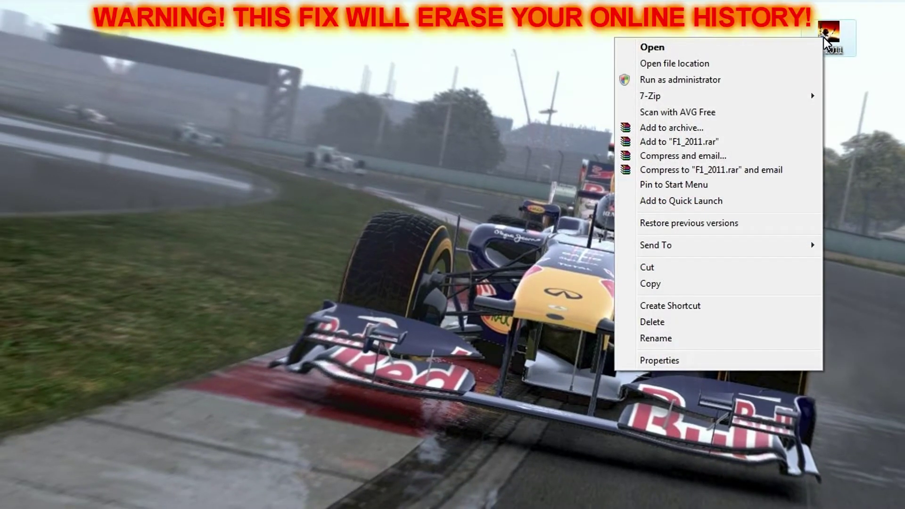
pyautogui.click(799, 43)
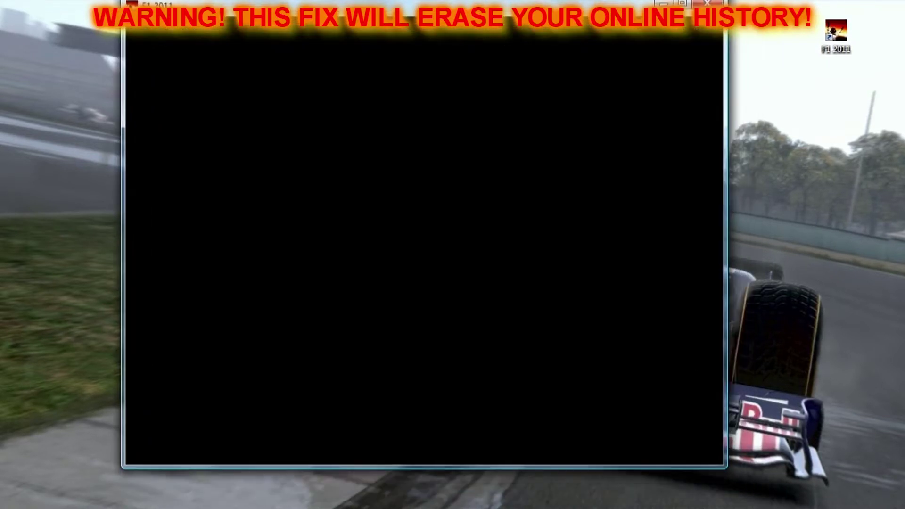
pyautogui.moveTo(726, 469); pyautogui.dragTo(823, 508)
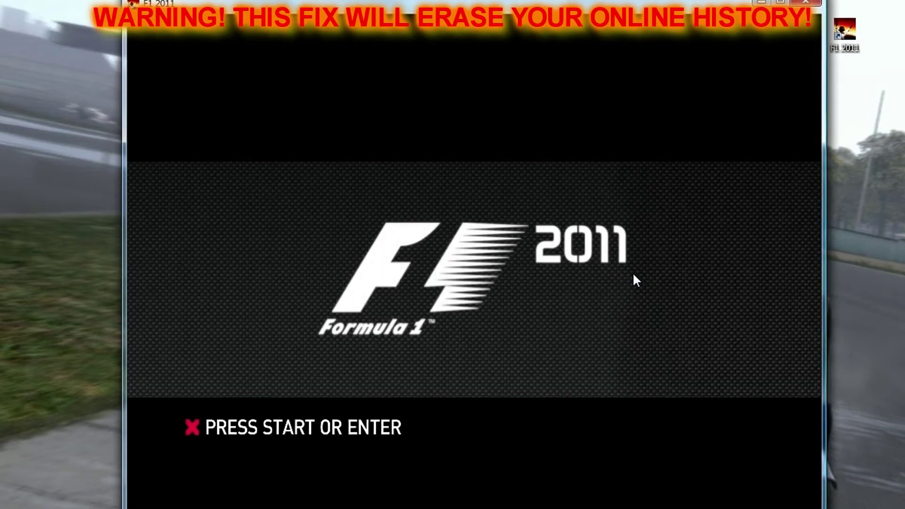
pyautogui.press('Return')
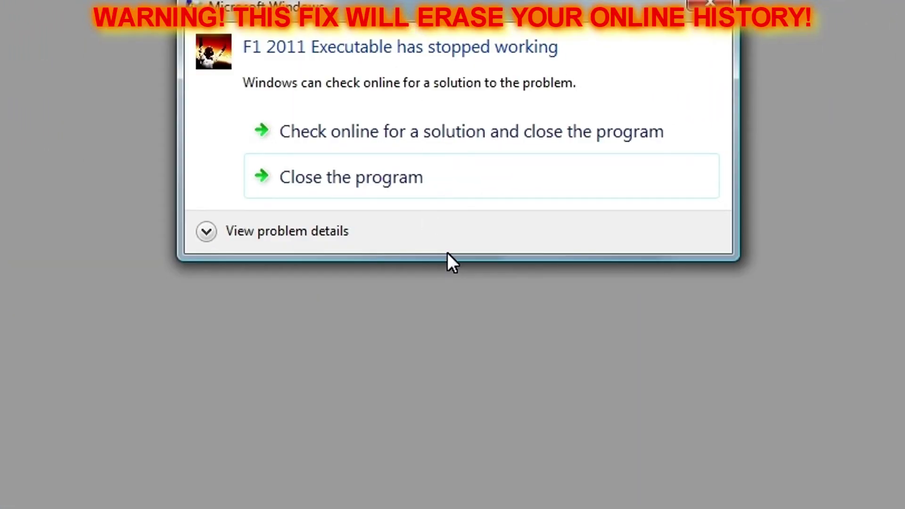
# Review the F1 2011 crash's problem signature, then close the crashed program
pyautogui.click(206, 230)
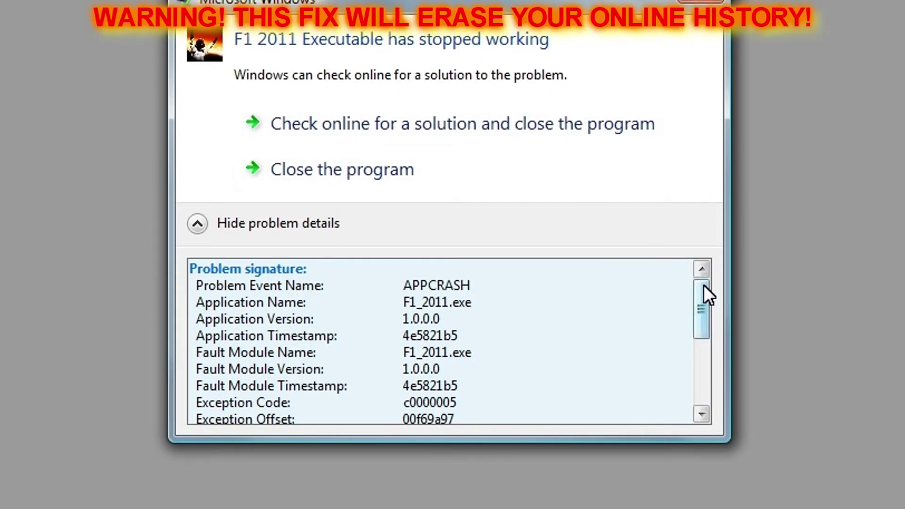
pyautogui.moveTo(703, 290)
pyautogui.mouseDown()
pyautogui.moveTo(694, 308)
pyautogui.moveTo(711, 366)
pyautogui.mouseUp()
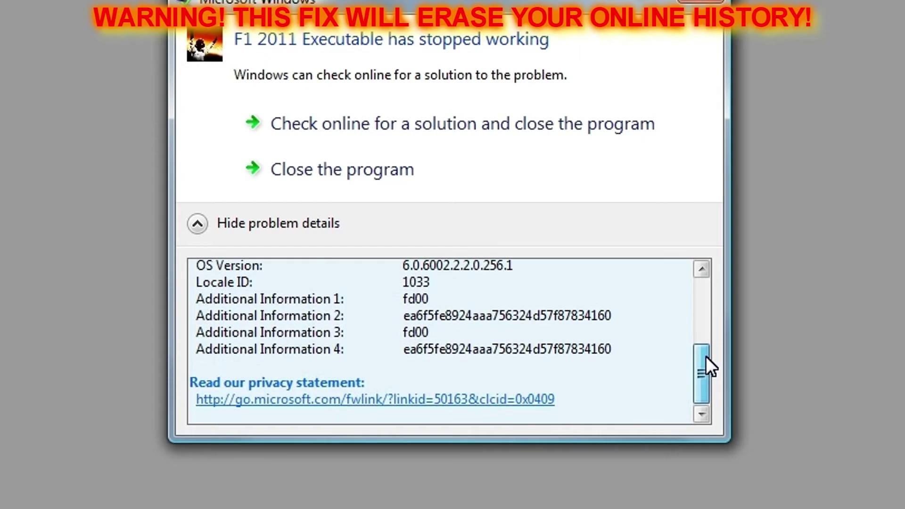
pyautogui.moveTo(711, 370)
pyautogui.mouseDown()
pyautogui.moveTo(710, 329)
pyautogui.moveTo(694, 290)
pyautogui.mouseUp()
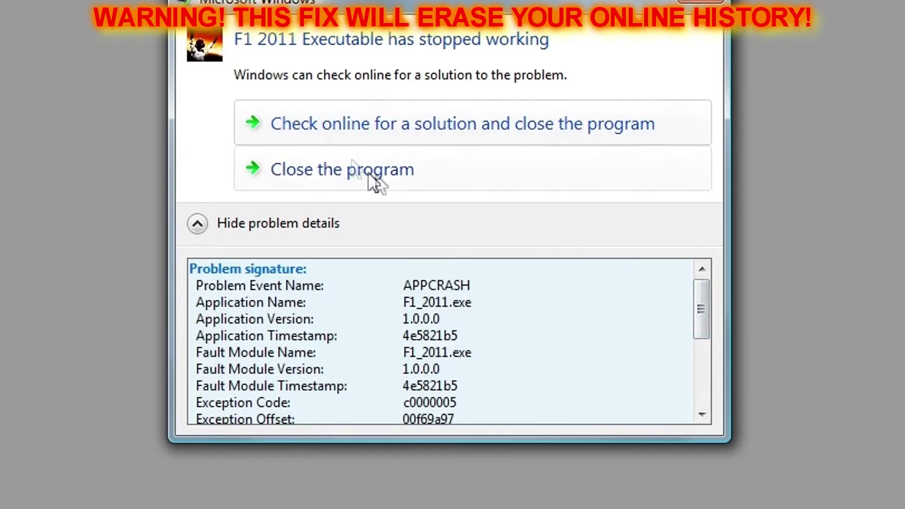
pyautogui.click(405, 174)
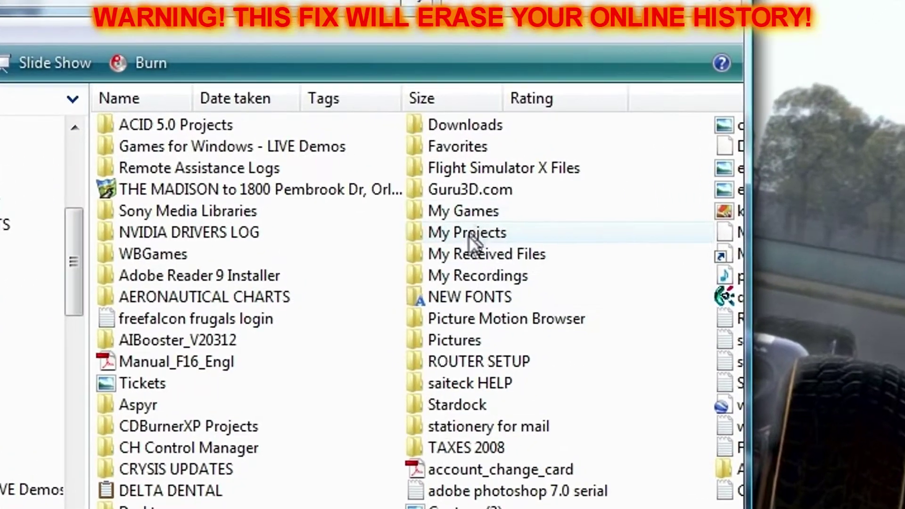
# Browse to My Games > FormulaOne2011 > savegame > Autosave_e00002f85552a2ba_0
pyautogui.doubleClick(481, 211)
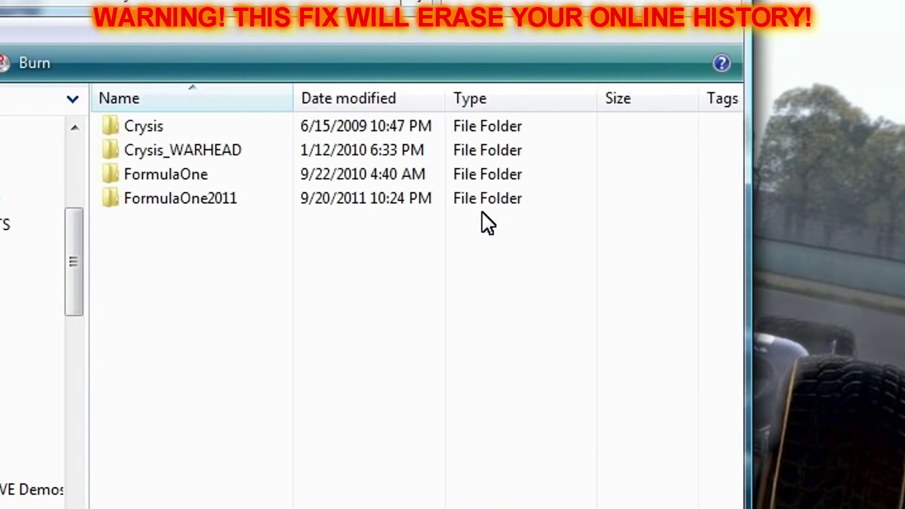
pyautogui.doubleClick(228, 200)
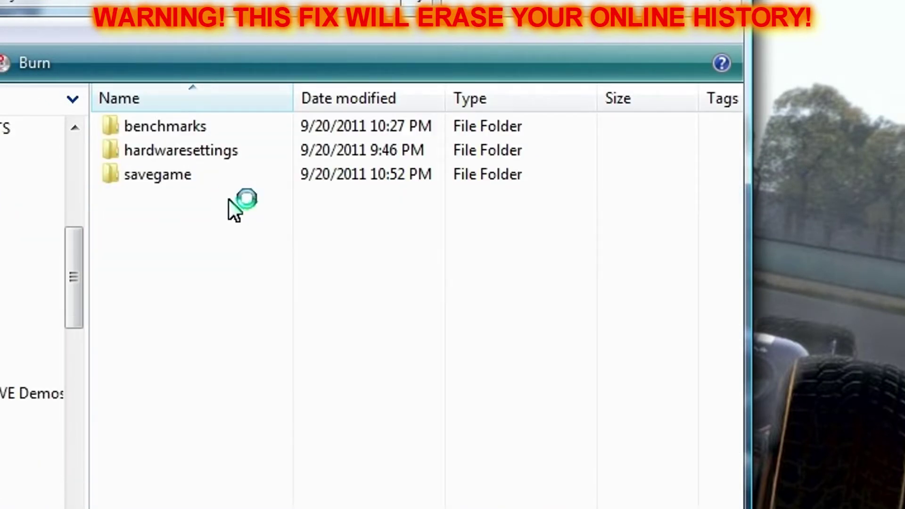
pyautogui.doubleClick(197, 170)
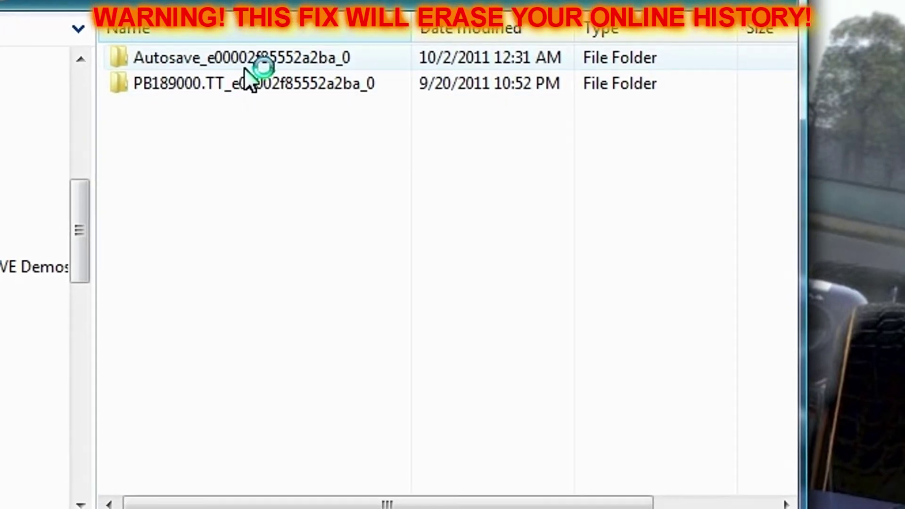
pyautogui.doubleClick(391, 56)
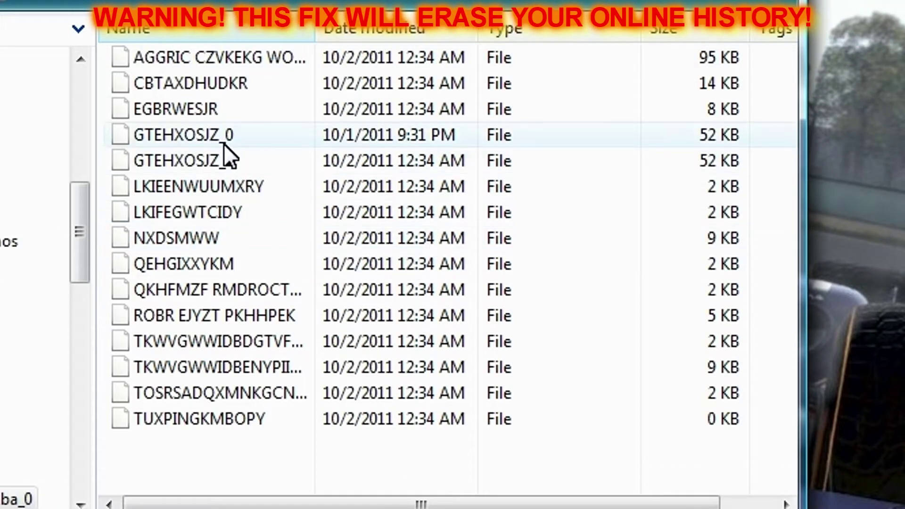
# Delete the GTEHXOSJZ_0 save file to the Recycle Bin
pyautogui.rightClick(243, 135)
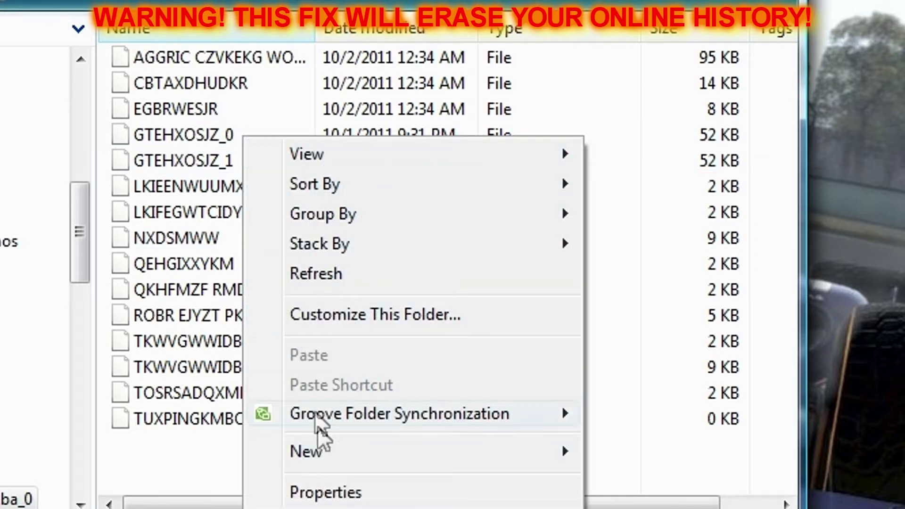
pyautogui.click(214, 135)
pyautogui.rightClick(295, 137)
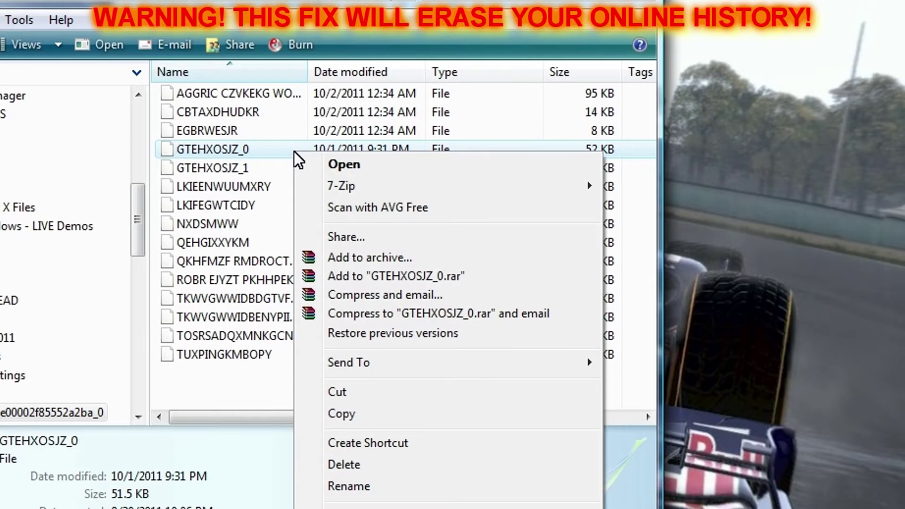
pyautogui.click(348, 465)
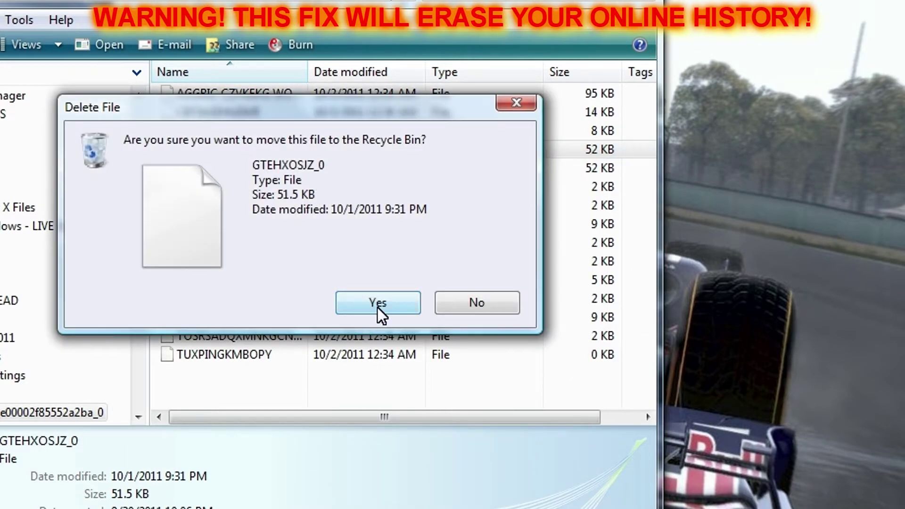
pyautogui.click(377, 307)
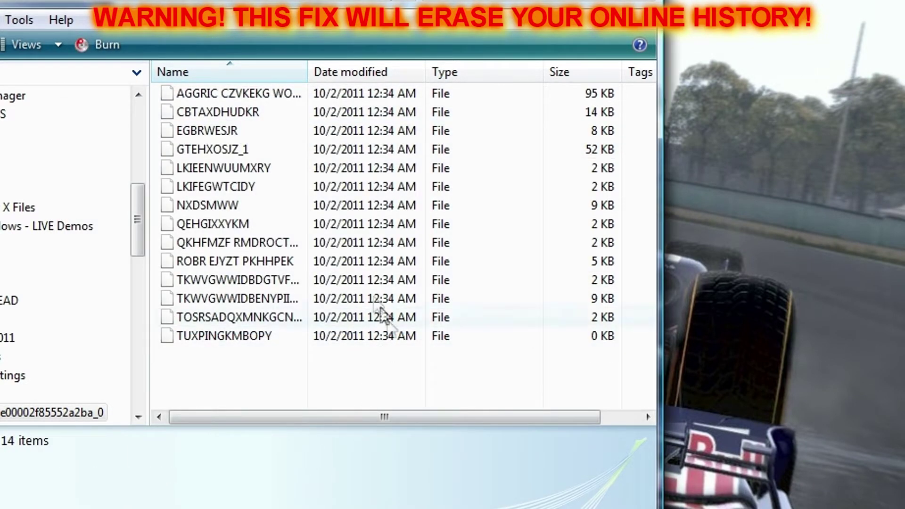
# Copy the GTEHXOSJZ_1 save file and paste it onto the desktop
pyautogui.rightClick(272, 149)
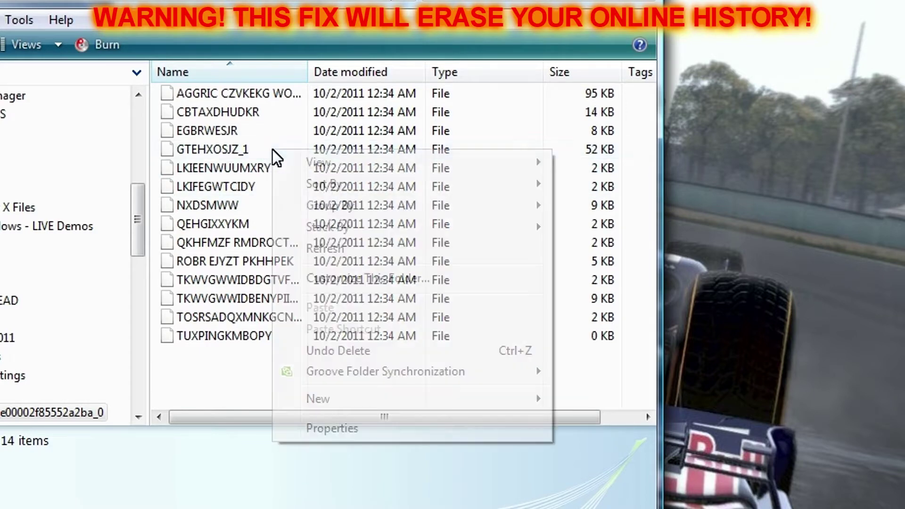
pyautogui.click(245, 151)
pyautogui.rightClick(301, 149)
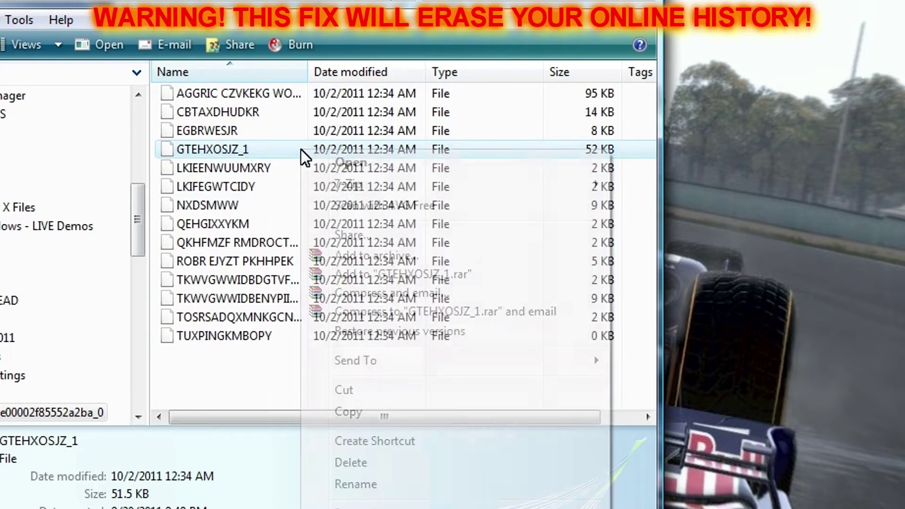
pyautogui.click(357, 412)
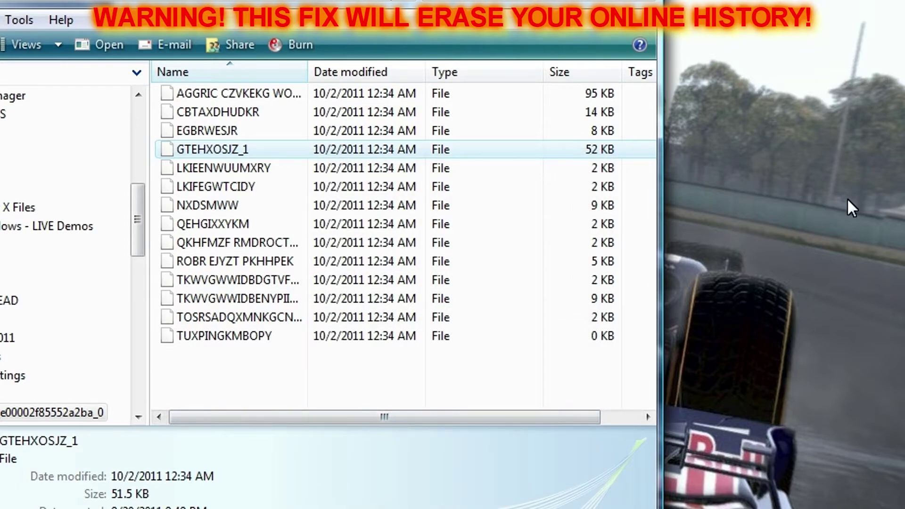
pyautogui.rightClick(821, 204)
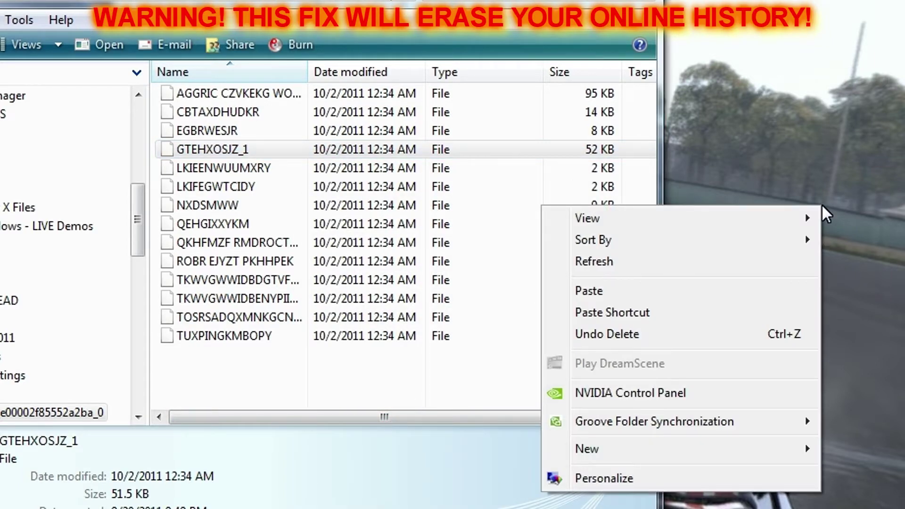
pyautogui.click(821, 204)
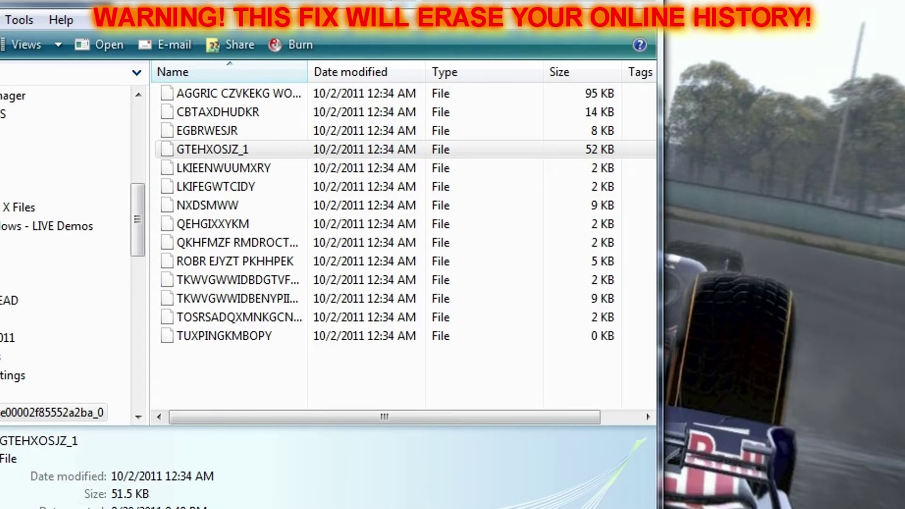
pyautogui.hotkey('ctrl', 'v')
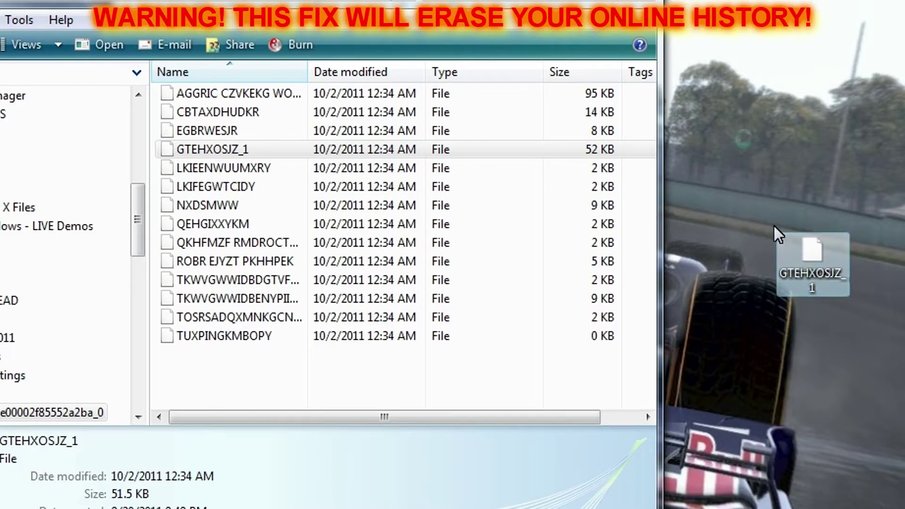
# Rename the desktop copy from GTEHXOSJZ_1 to GTEHXOSJZ_0
pyautogui.rightClick(774, 225)
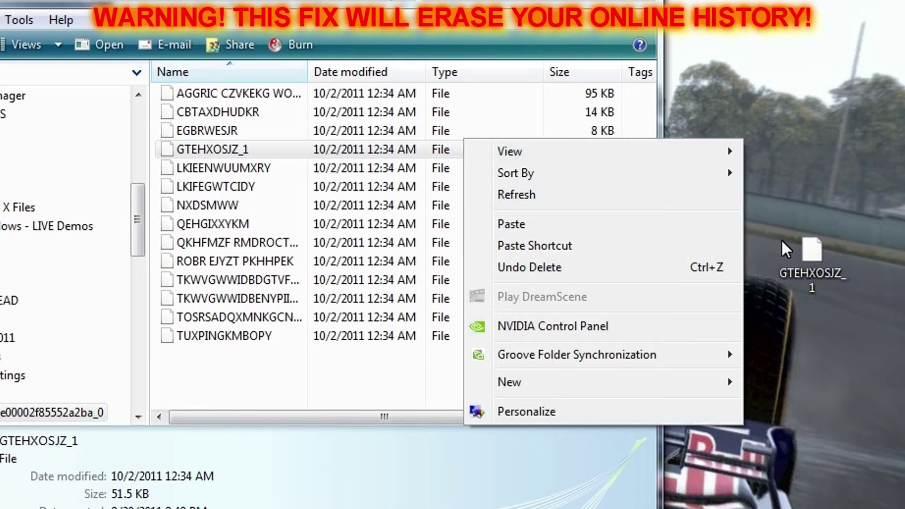
pyautogui.click(810, 260)
pyautogui.rightClick(806, 225)
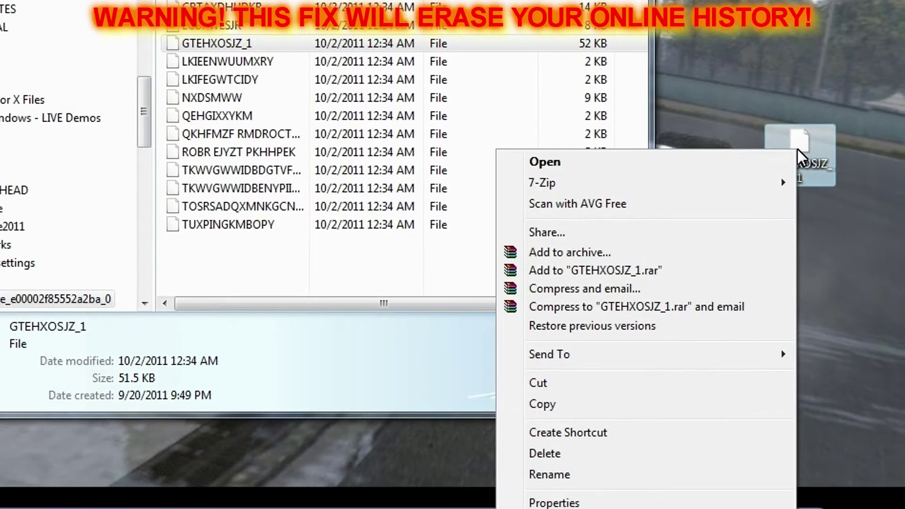
pyautogui.click(584, 473)
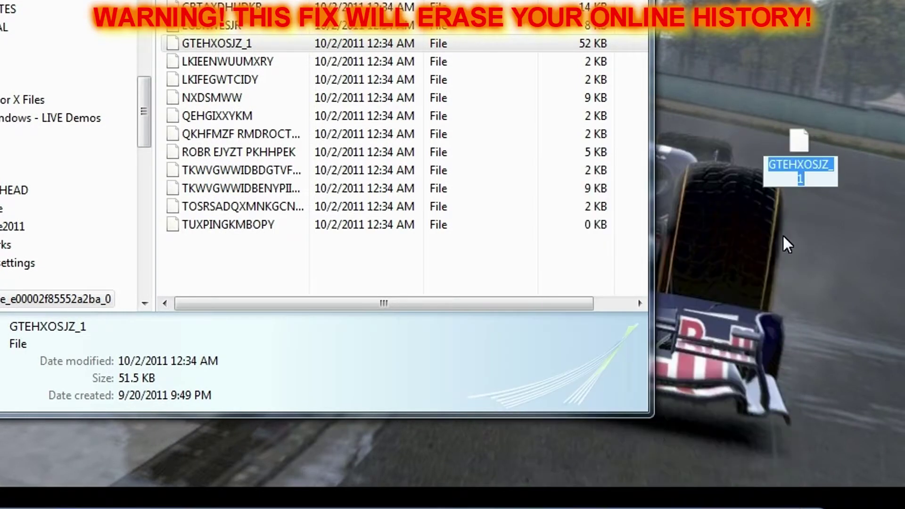
pyautogui.rightClick(803, 171)
pyautogui.click(803, 171)
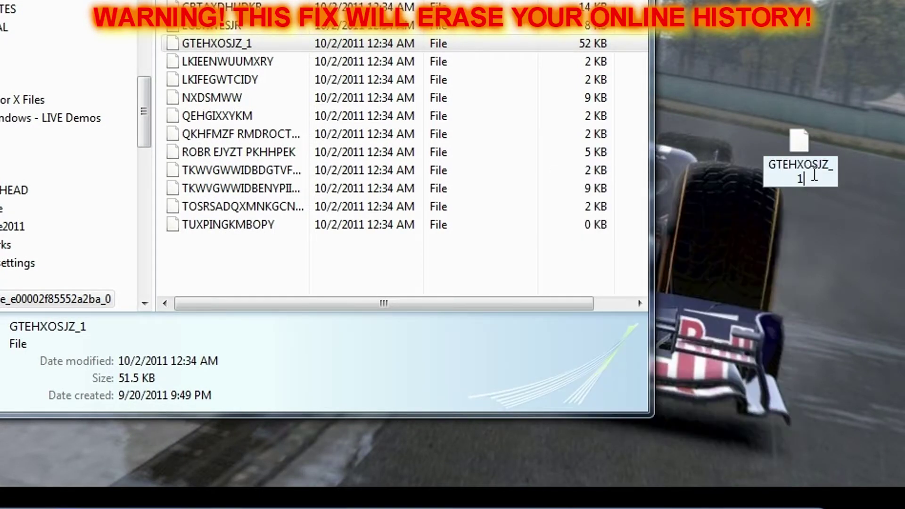
pyautogui.press('BackSpace')
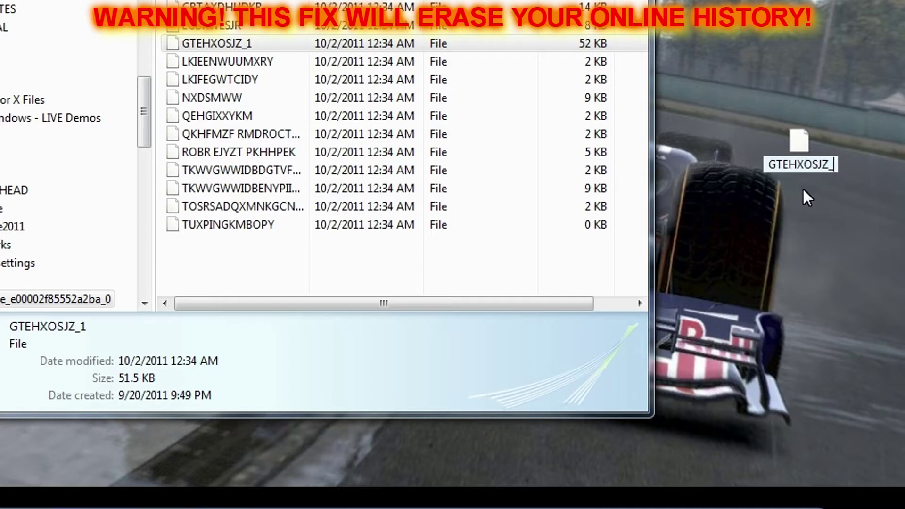
pyautogui.write('0')
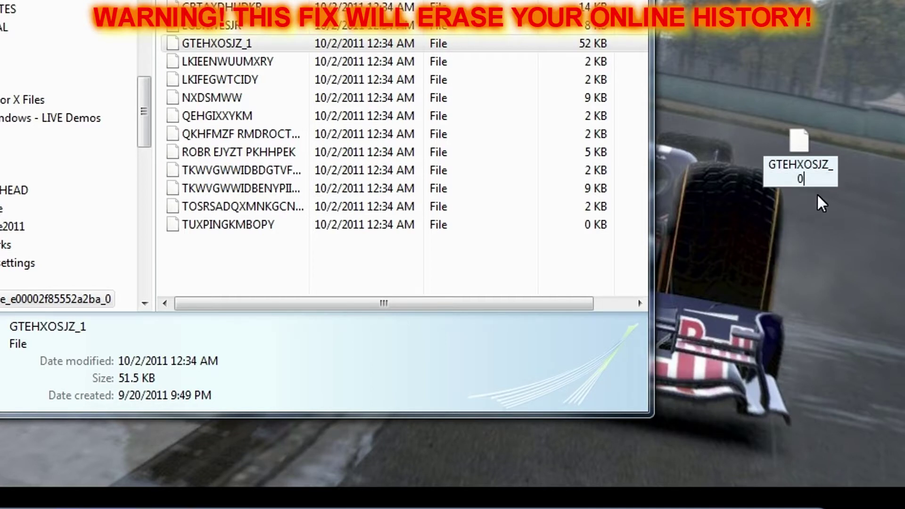
pyautogui.press('Return')
# Cut the desktop GTEHXOSJZ_0 and paste it into the Autosave save folder
pyautogui.rightClick(806, 155)
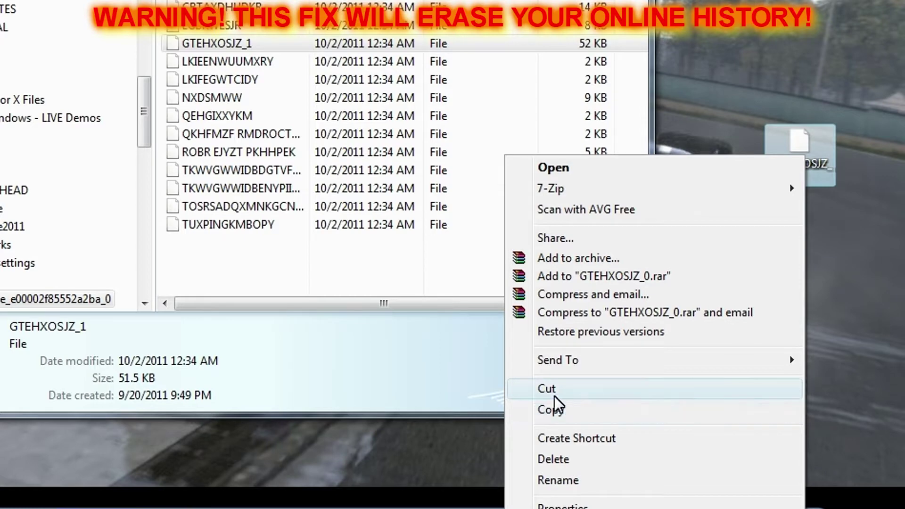
pyautogui.click(554, 395)
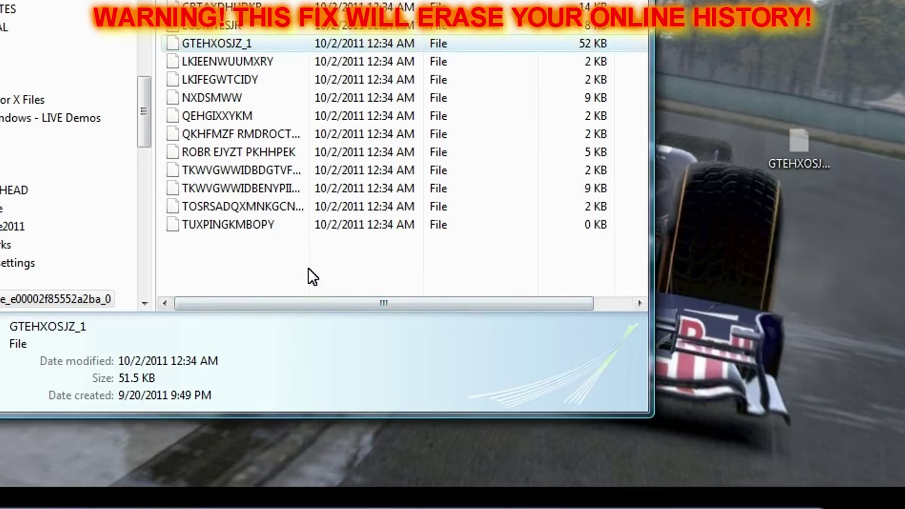
pyautogui.rightClick(308, 267)
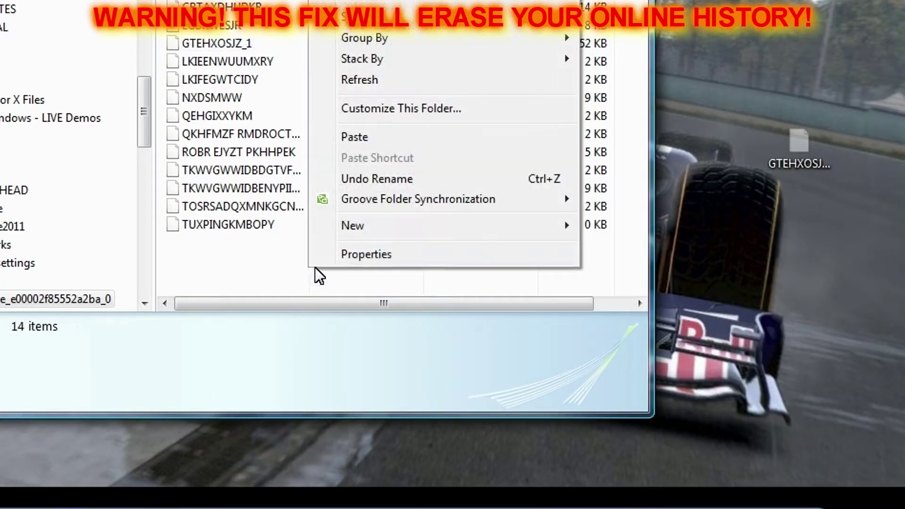
pyautogui.click(369, 137)
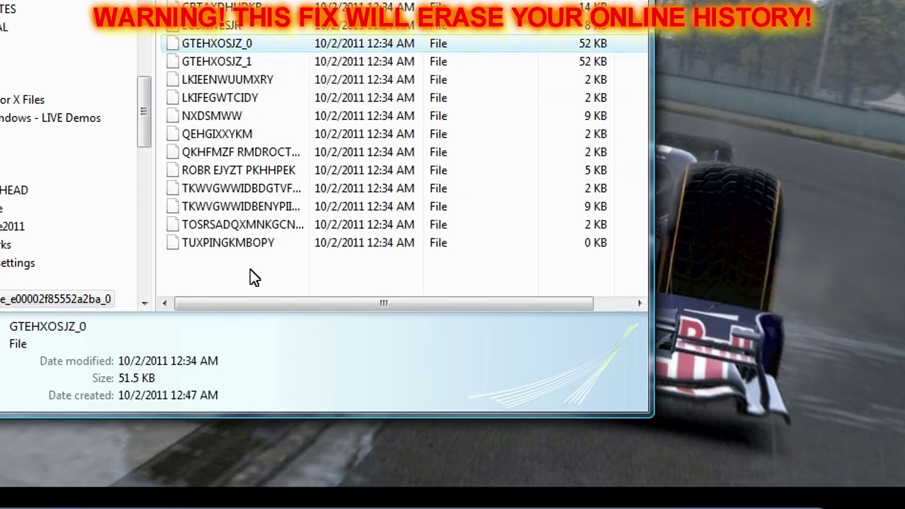
pyautogui.rightClick(266, 42)
# Delete GTEHXOSJZ_0 from the save folder and paste a copy of GTEHXOSJZ_1 onto the desktop
pyautogui.click(344, 343)
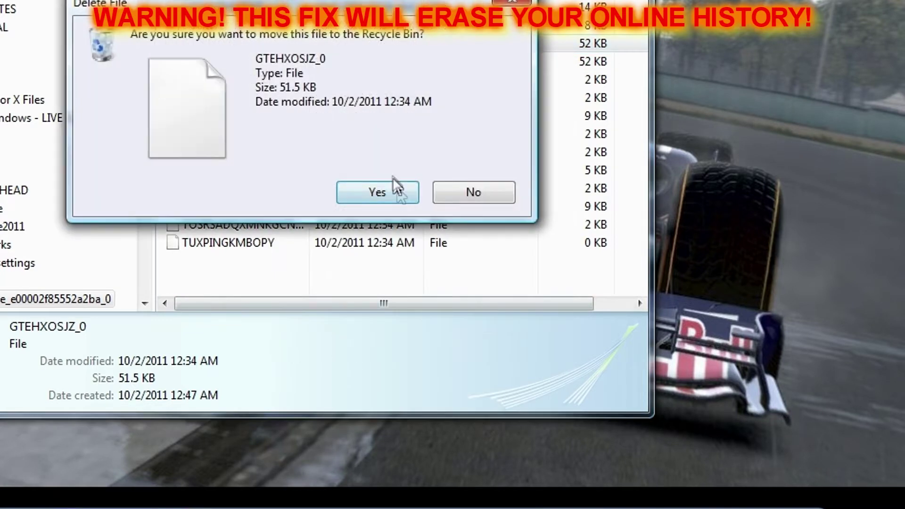
pyautogui.click(387, 186)
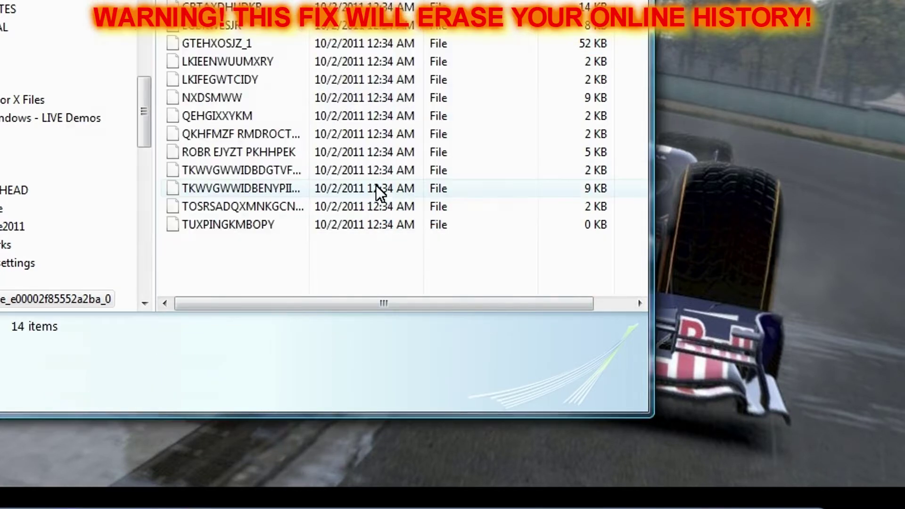
pyautogui.click(257, 45)
pyautogui.rightClick(270, 44)
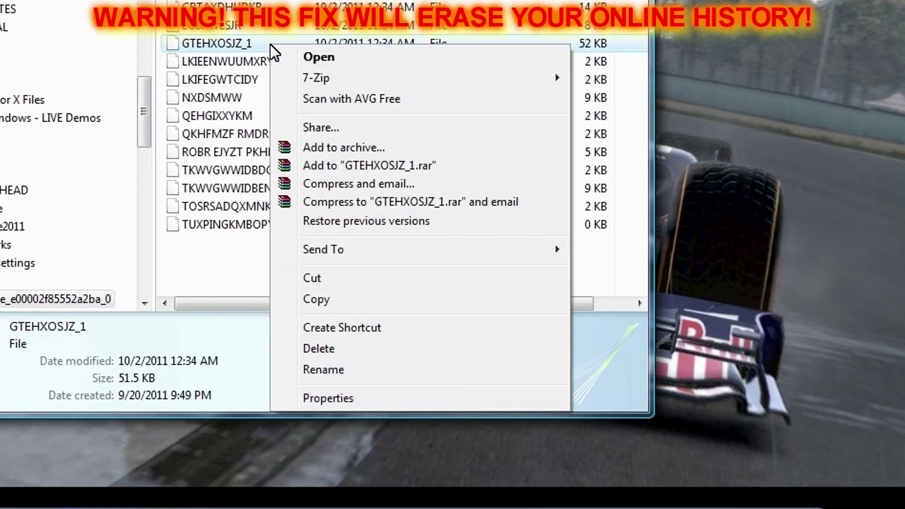
pyautogui.click(333, 299)
pyautogui.rightClick(723, 70)
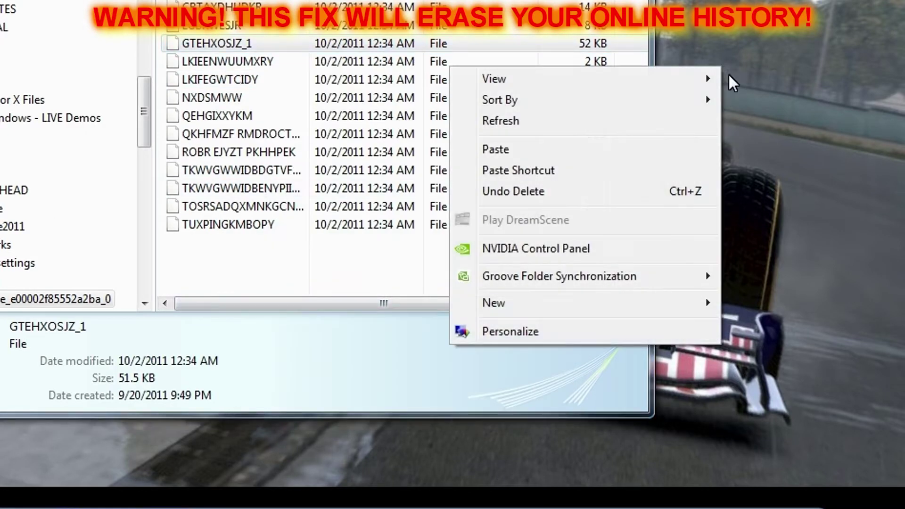
pyautogui.click(606, 155)
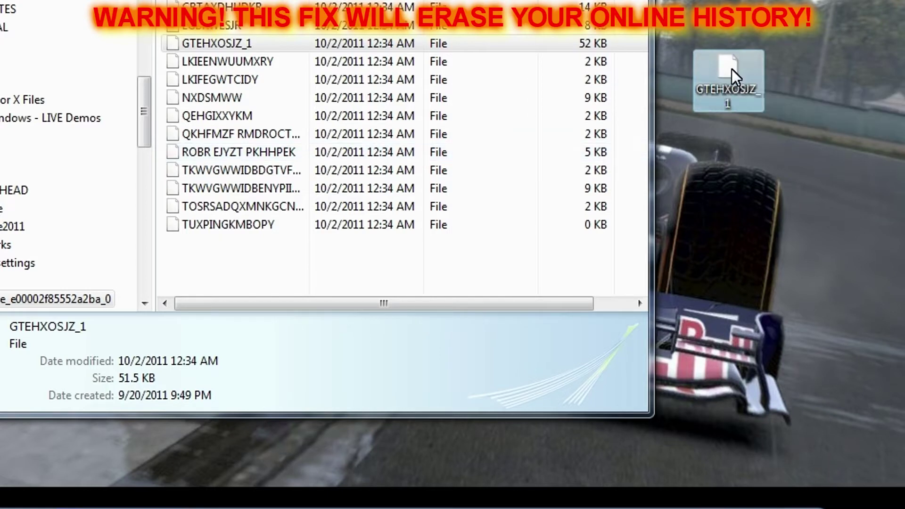
# Rename the desktop copy to GTEHXOSJZ_0
pyautogui.rightClick(730, 71)
pyautogui.click(660, 394)
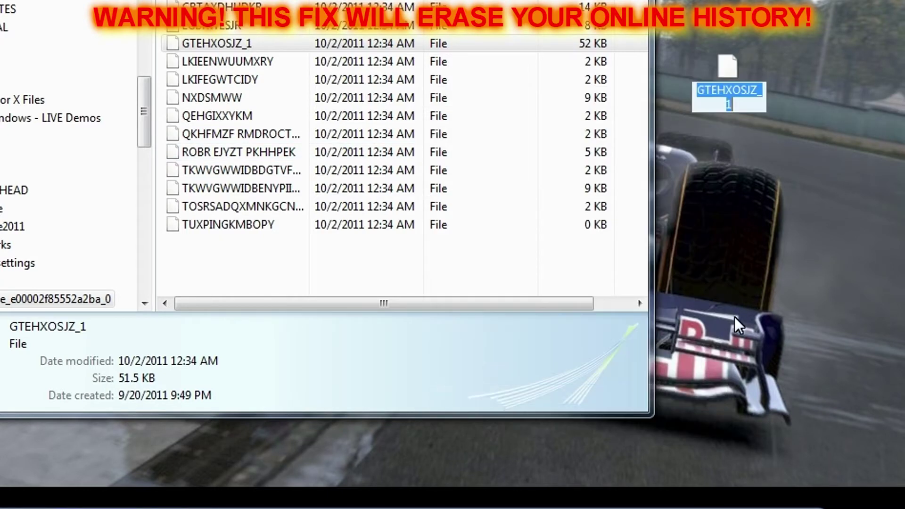
pyautogui.press('End')
pyautogui.press('BackSpace')
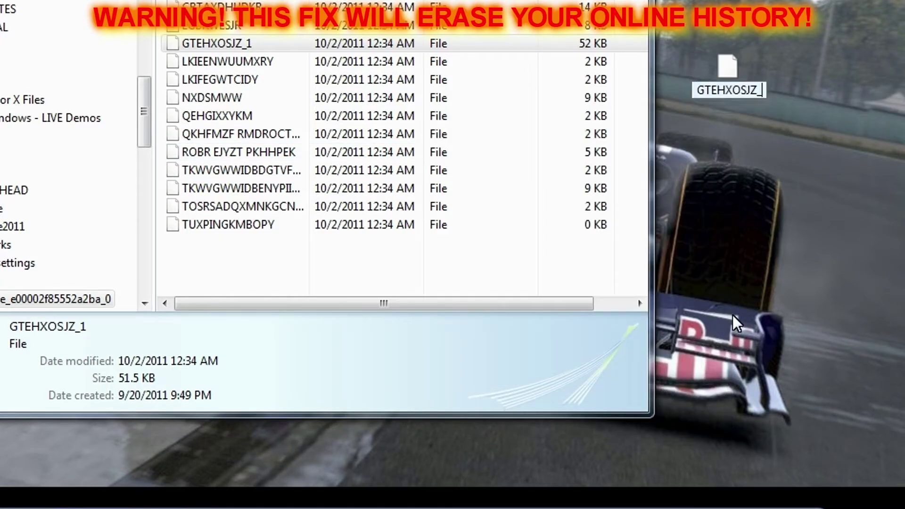
pyautogui.write('0')
pyautogui.press('Return')
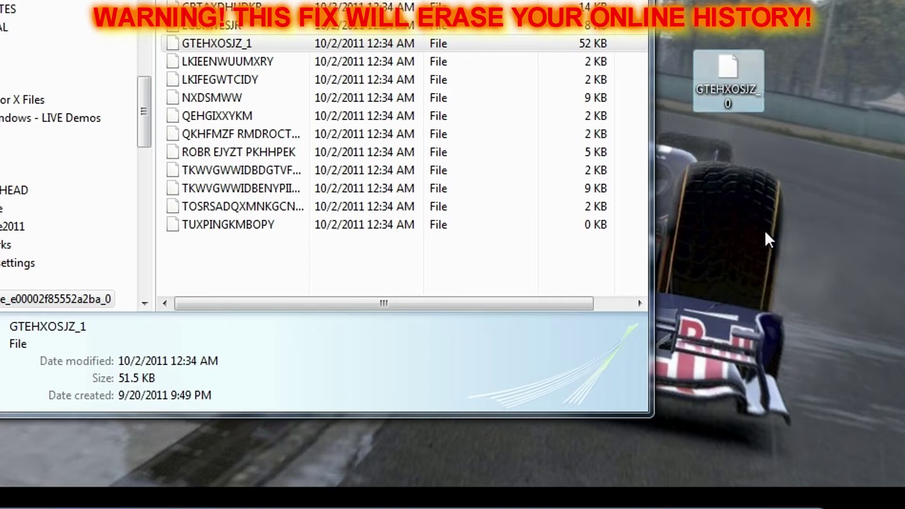
# Move GTEHXOSJZ_0 from the desktop into the save folder and close the folder window
pyautogui.rightClick(726, 110)
pyautogui.click(530, 318)
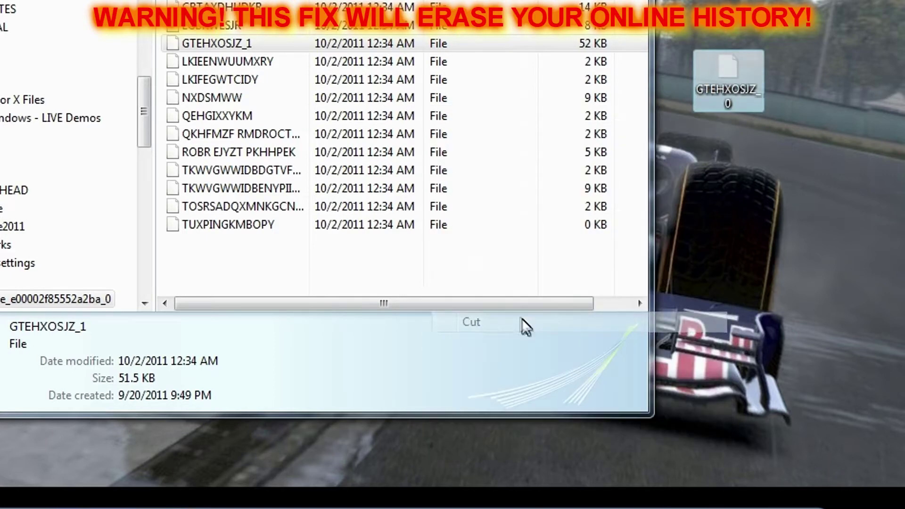
pyautogui.rightClick(330, 272)
pyautogui.click(392, 143)
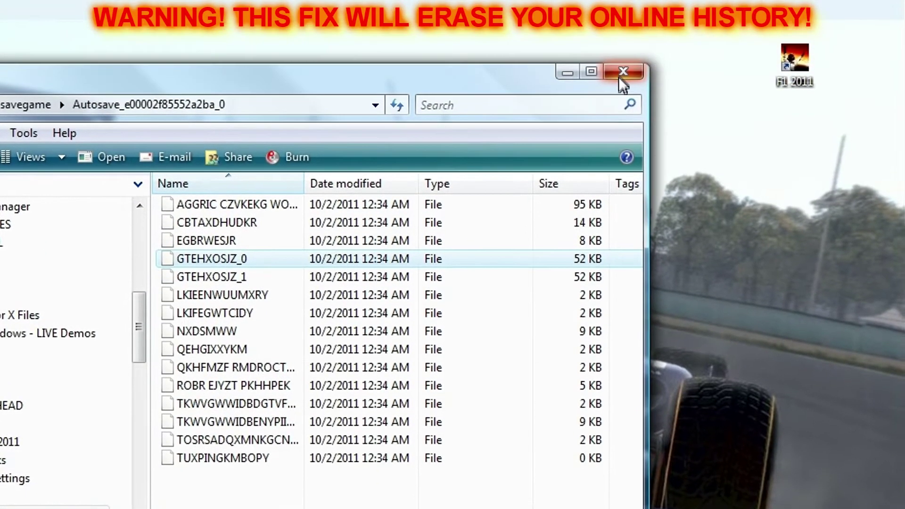
pyautogui.click(626, 73)
# Relaunch F1 2011 from the desktop shortcut and widen its window at the title screen
pyautogui.rightClick(792, 70)
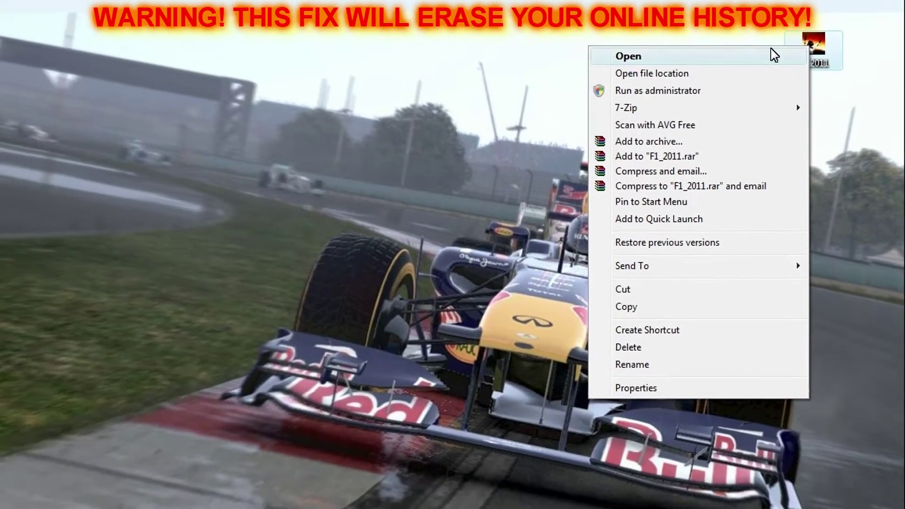
pyautogui.click(751, 49)
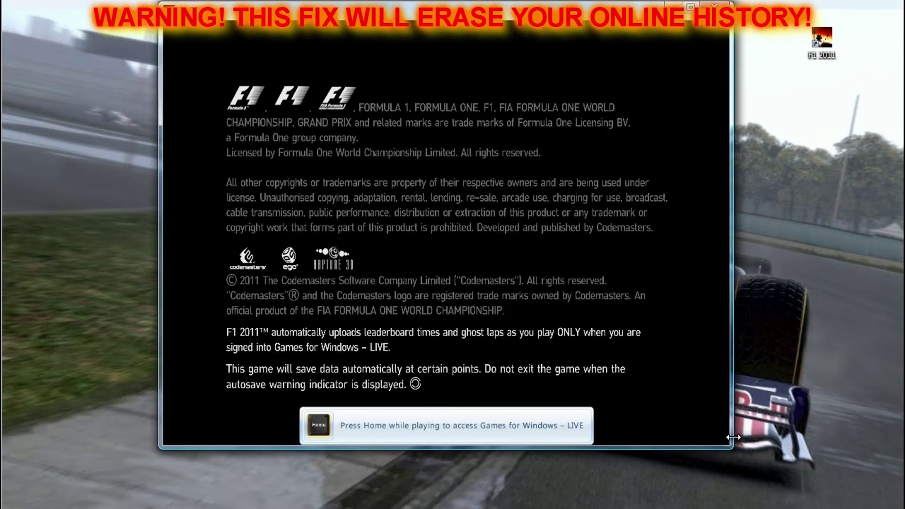
pyautogui.moveTo(731, 445); pyautogui.dragTo(766, 495)
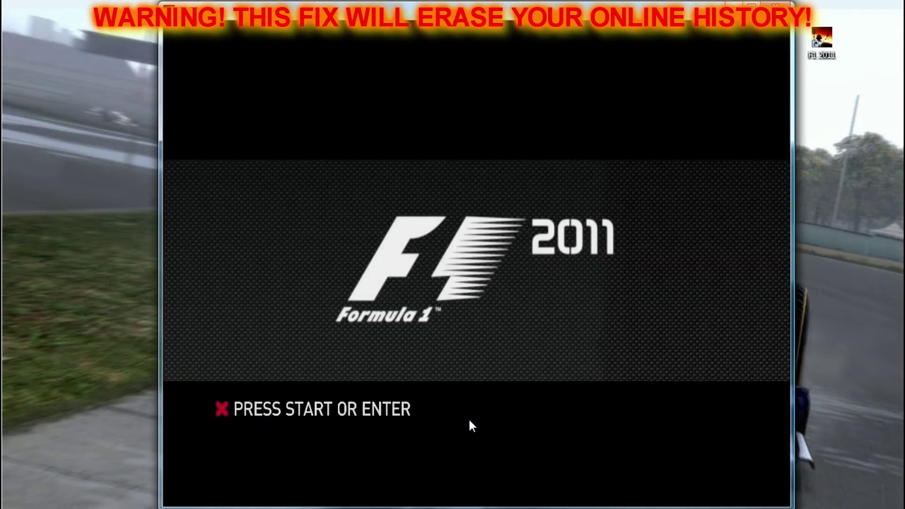
# Continue past the title screen and open MY F1 from the main menu
pyautogui.press('Return')
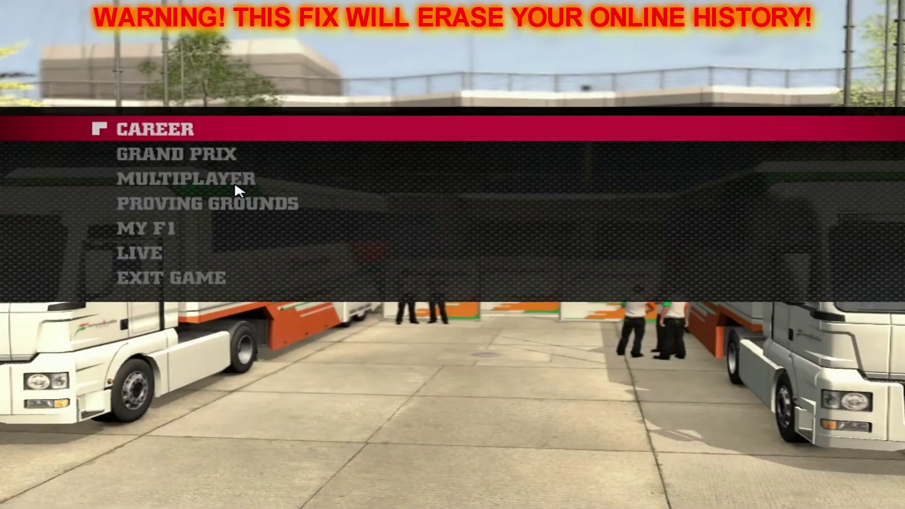
pyautogui.press('Down')
pyautogui.press('Down')
pyautogui.press('Down')
pyautogui.press('Down')
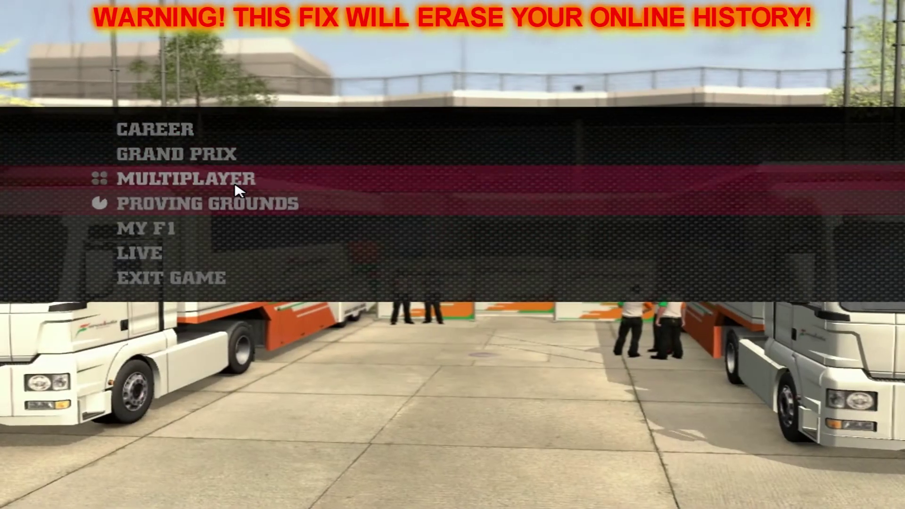
pyautogui.press('Return')
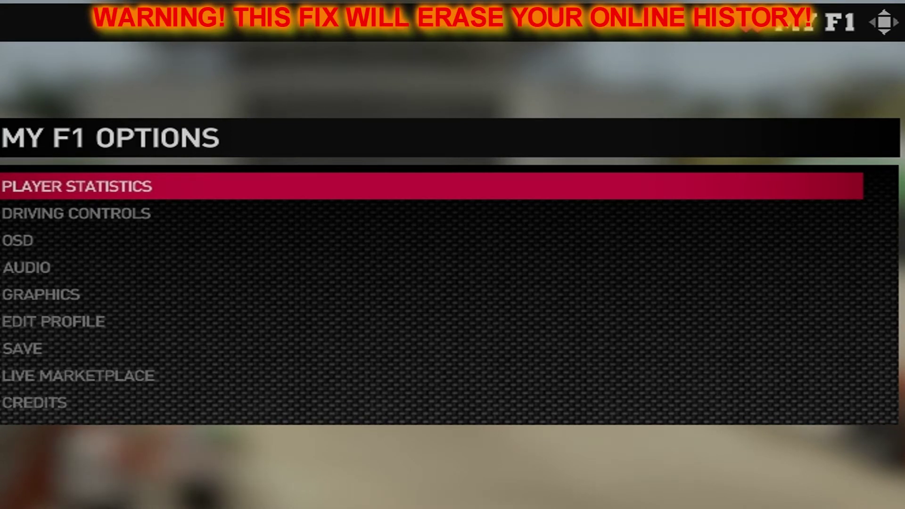
# Review the Driving Controls profile bindings, then return to My F1 Options
pyautogui.press('Down')
pyautogui.press('Down')
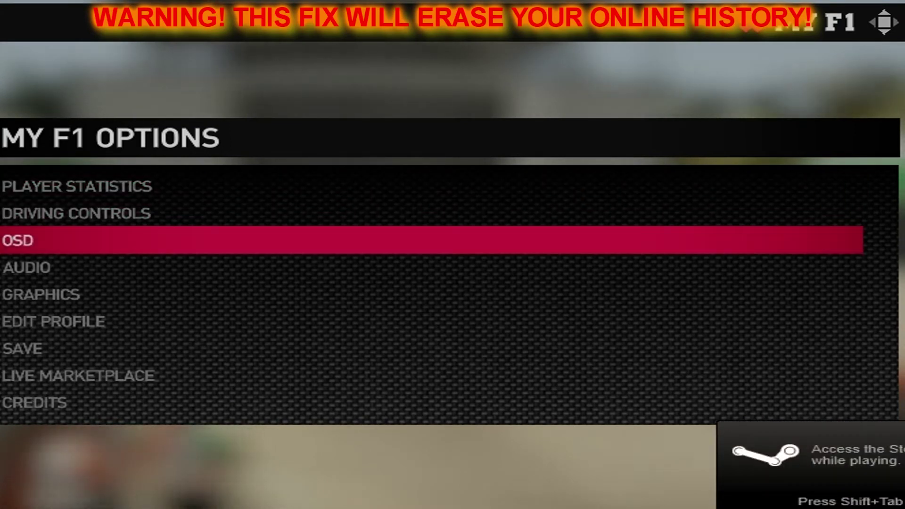
pyautogui.press('Down')
pyautogui.press('Down')
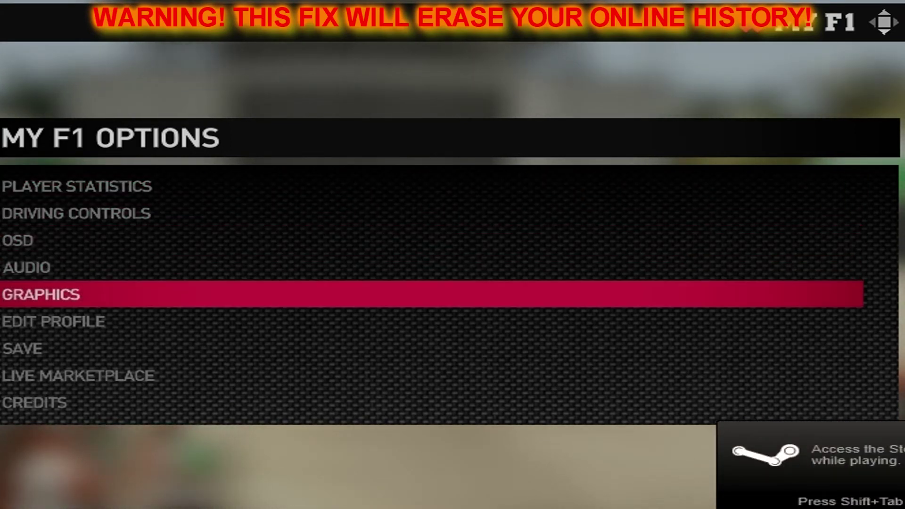
pyautogui.press('Up')
pyautogui.press('Up')
pyautogui.press('Up')
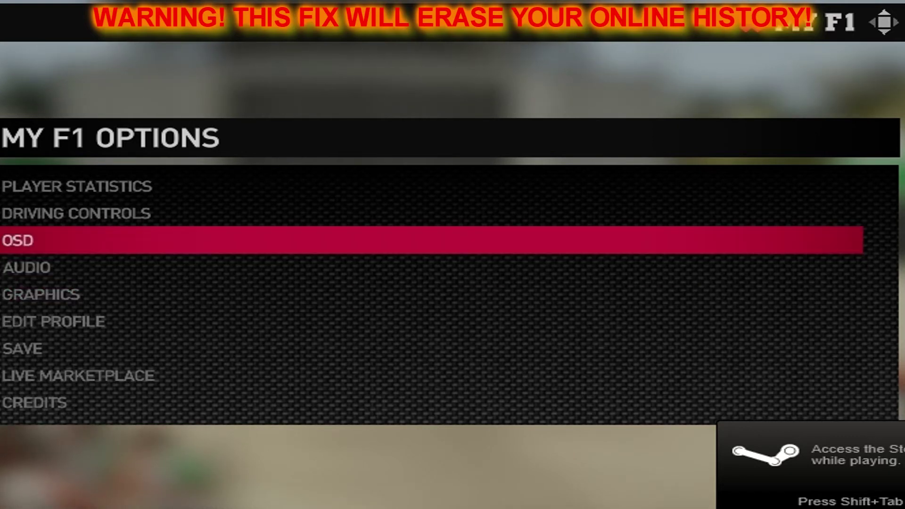
pyautogui.press('Return')
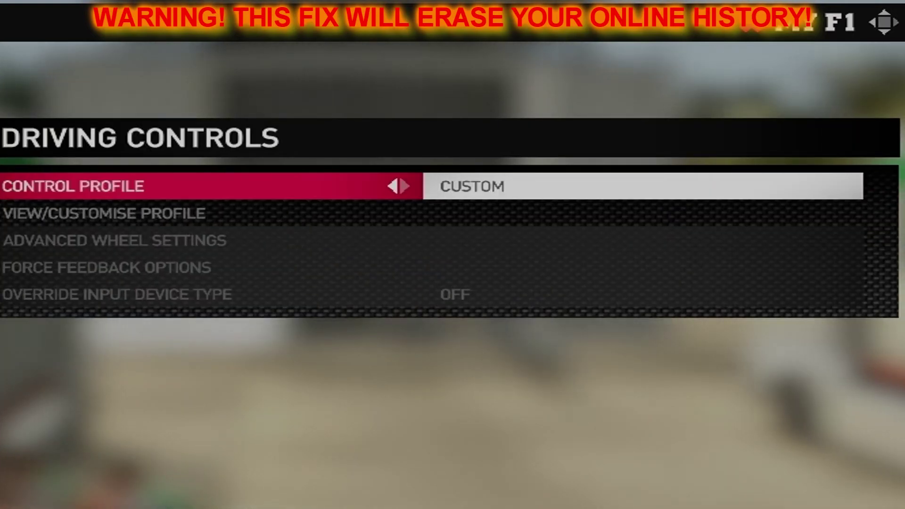
pyautogui.press('Down')
pyautogui.press('Return')
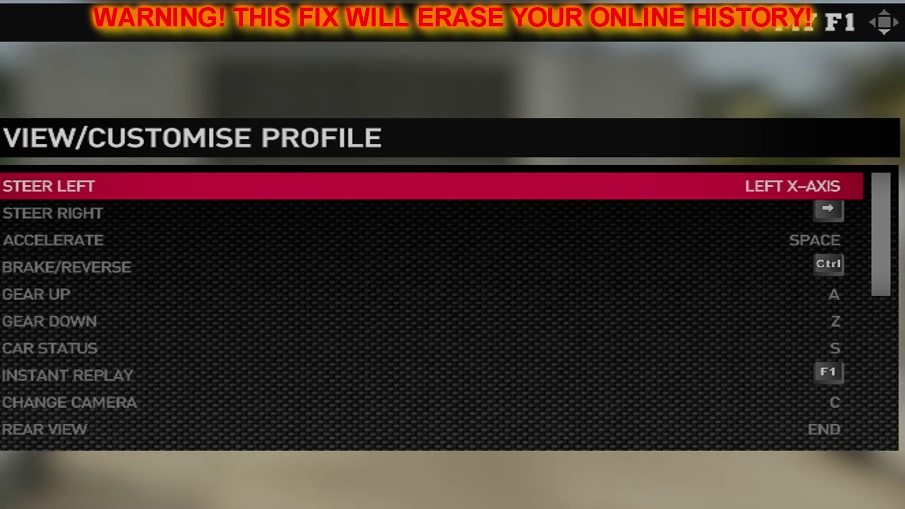
pyautogui.press('Down')
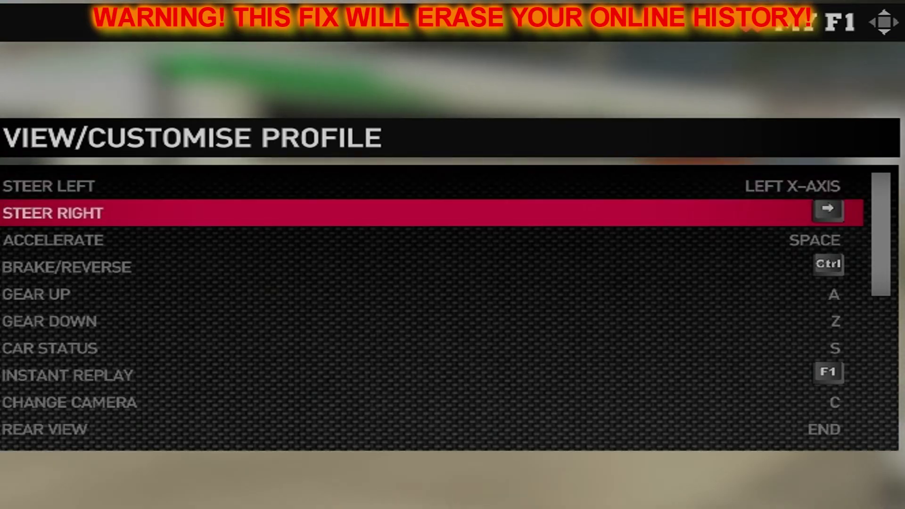
pyautogui.press('Down')
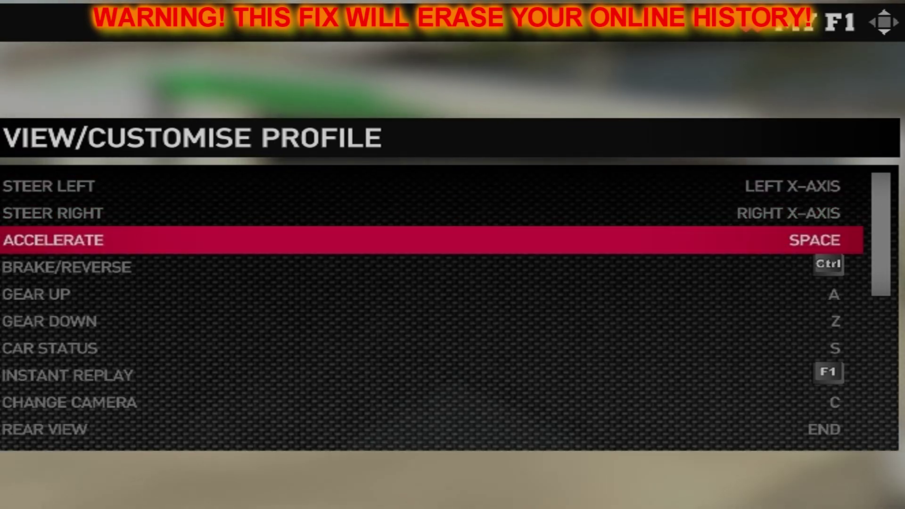
pyautogui.press('Return')
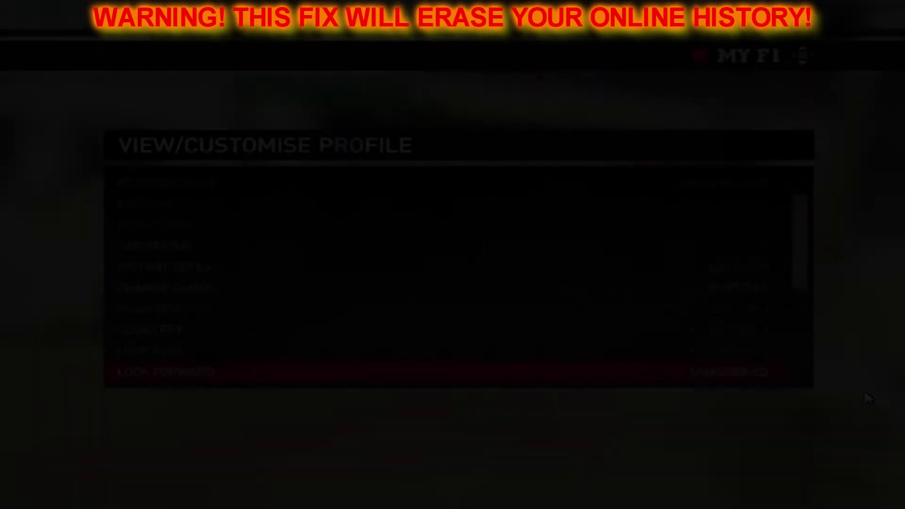
pyautogui.press('Down')
pyautogui.press('Down')
pyautogui.press('Down')
pyautogui.press('Down')
pyautogui.press('Down')
pyautogui.press('Down')
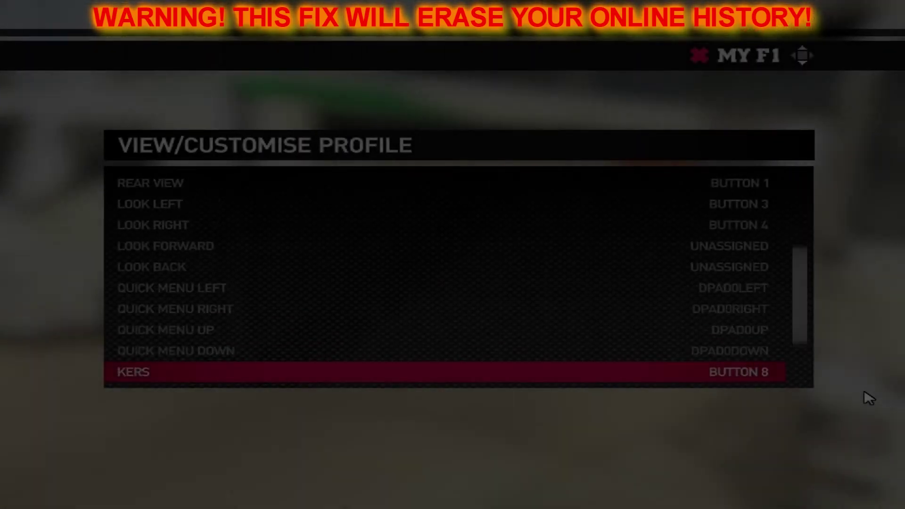
pyautogui.press('Escape')
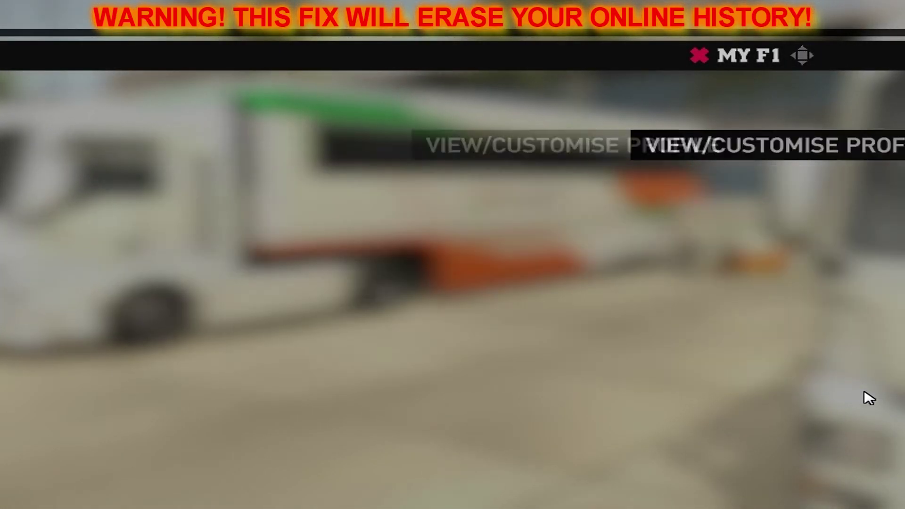
pyautogui.press('Escape')
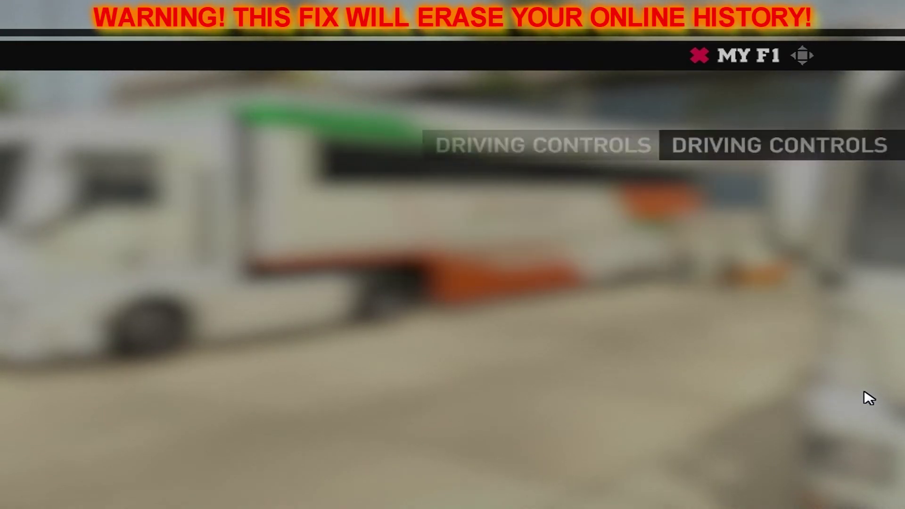
# Save the player profile, answering YES to the prompt
pyautogui.press('Down')
pyautogui.press('Down')
pyautogui.press('Down')
pyautogui.press('Down')
pyautogui.press('Down')
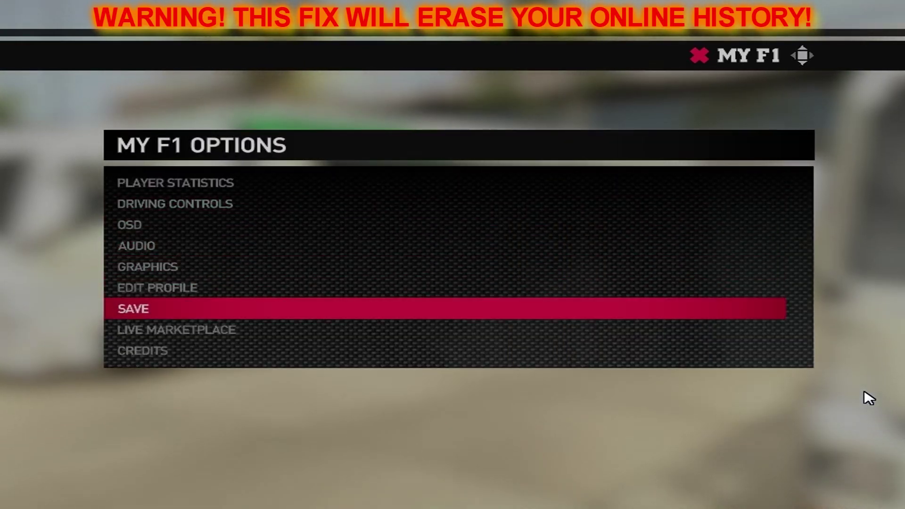
pyautogui.press('Return')
pyautogui.press('Up')
pyautogui.press('Return')
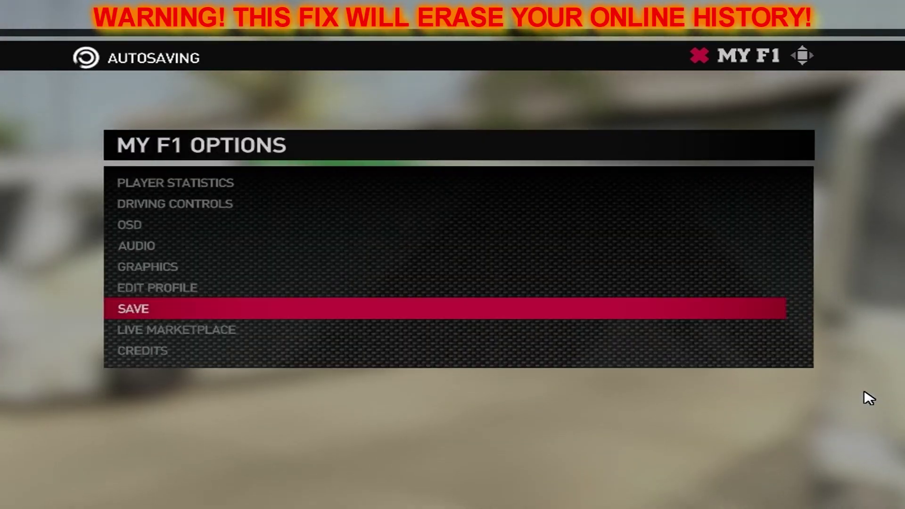
# Enter Career mode and open Race Settings for the Malaysia practice session from the Race Calendar
pyautogui.press('Escape')
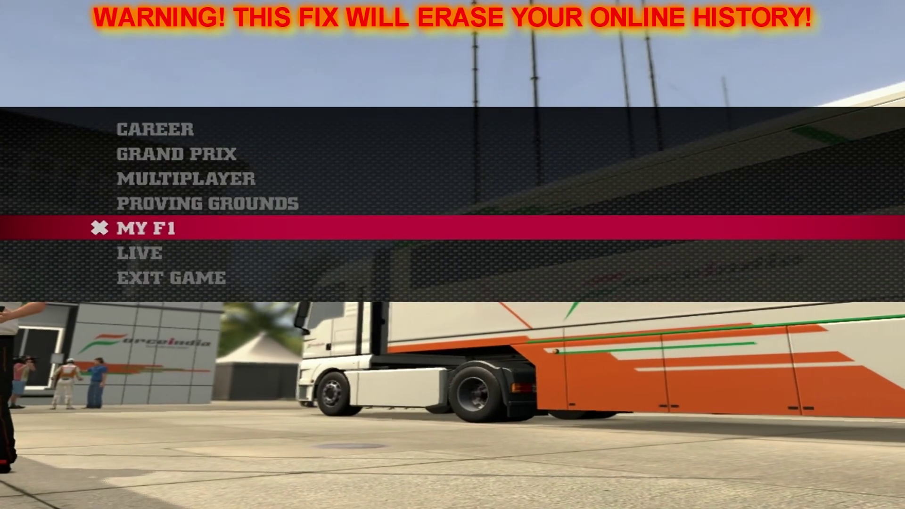
pyautogui.press('Up')
pyautogui.press('Up')
pyautogui.press('Up')
pyautogui.press('Up')
pyautogui.press('Up')
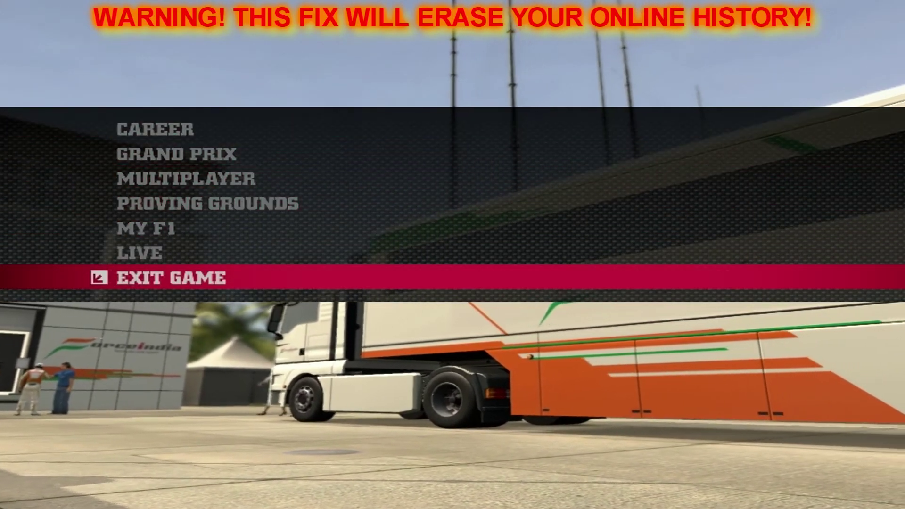
pyautogui.press('Down')
pyautogui.press('Return')
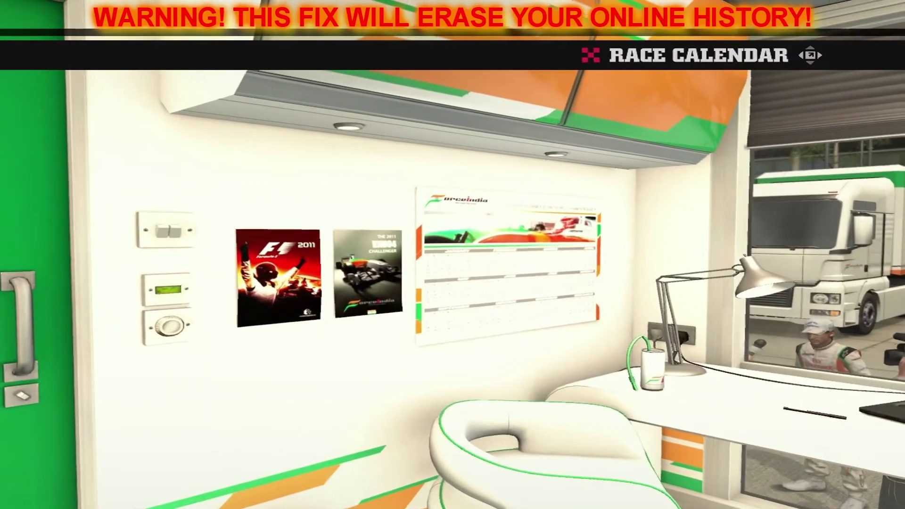
pyautogui.press('Return')
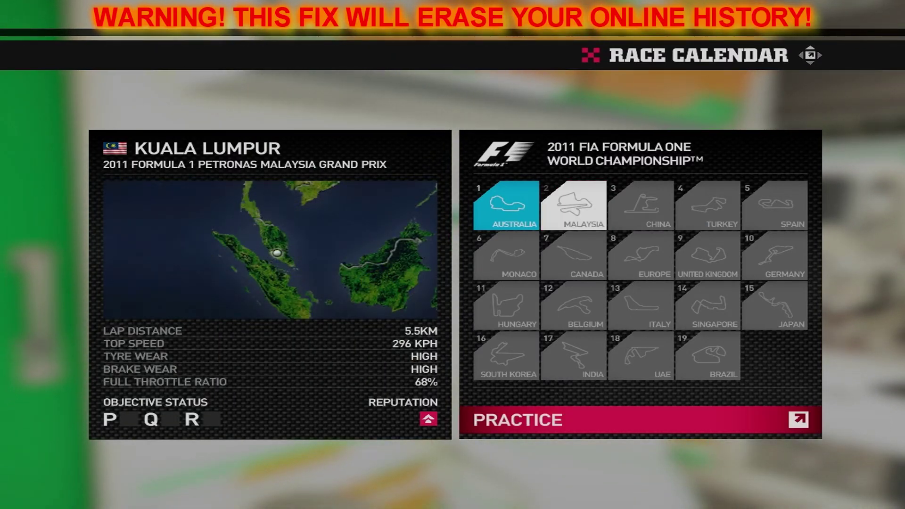
pyautogui.press('Return')
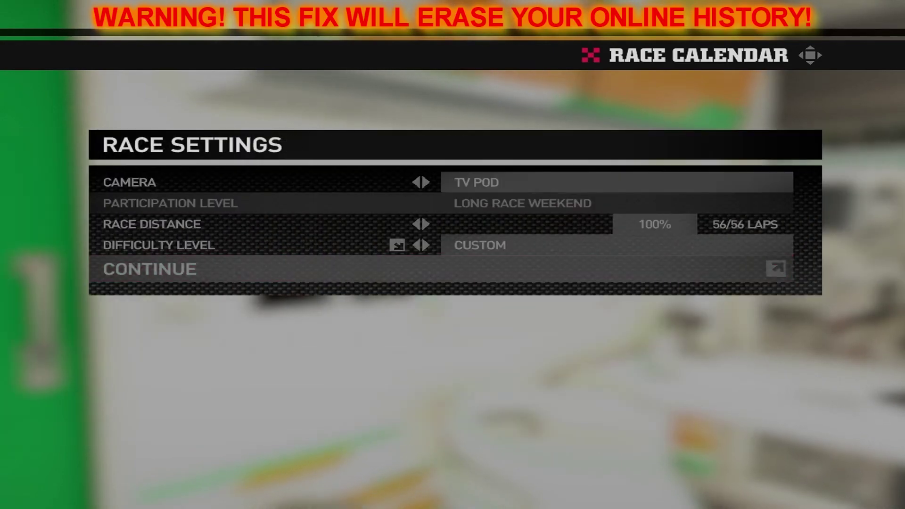